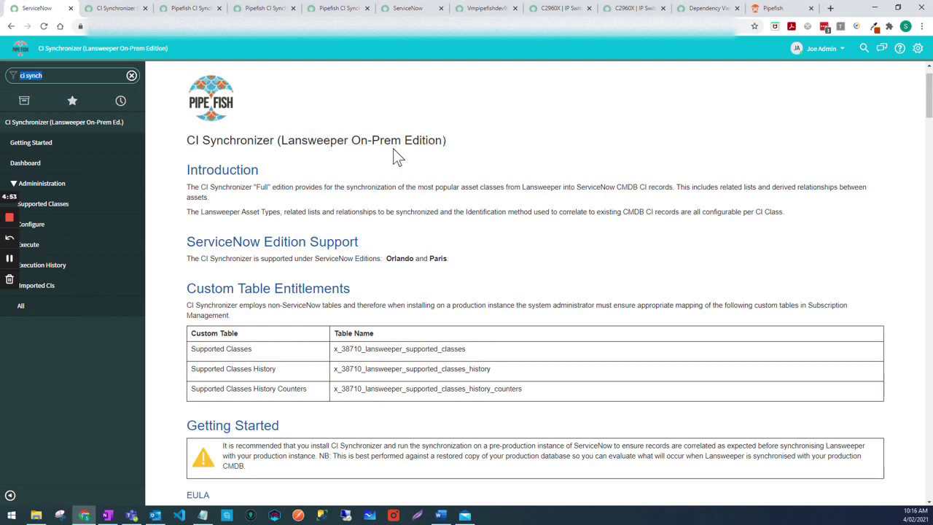
# Step: Check the dashboard's Lansweeper CI totals (past 3,500), then view the Assets to Synchronize class list
pyautogui.click(115, 8)
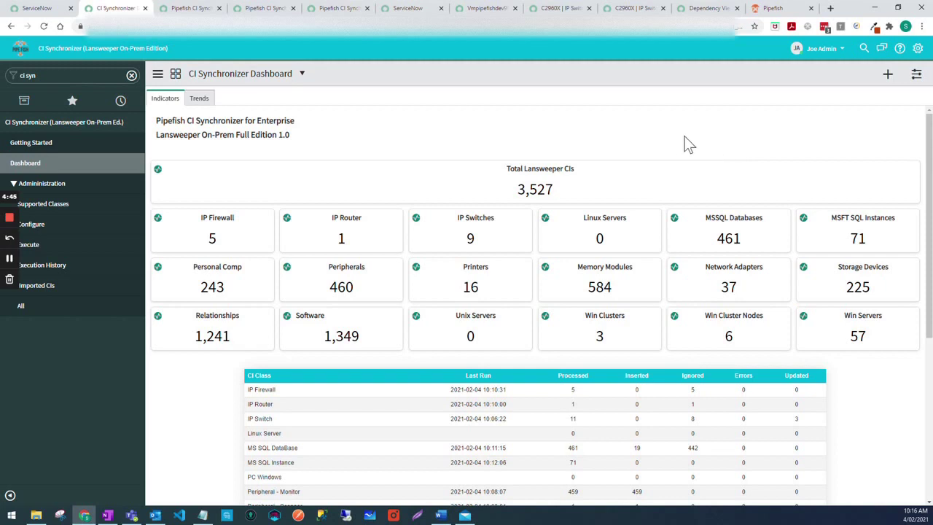
pyautogui.click(191, 8)
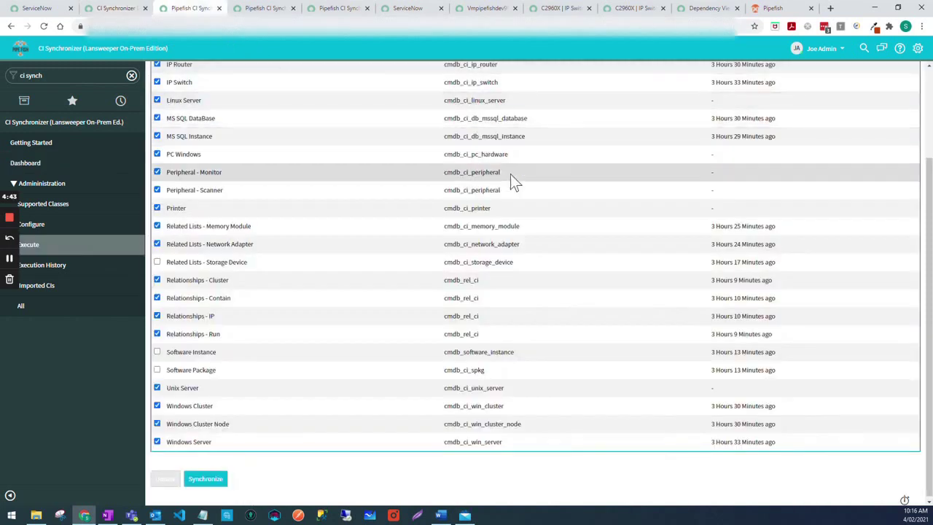
# Step: Review the checked asset classes and their last-synchronized times, then open the Configure settings page
pyautogui.scroll(3, 511, 174)
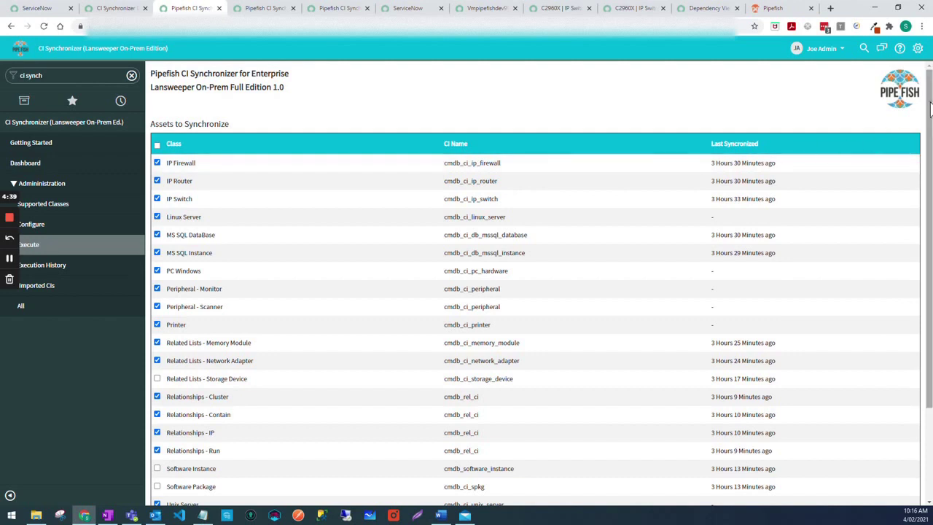
pyautogui.moveTo(930, 106); pyautogui.dragTo(929, 190)
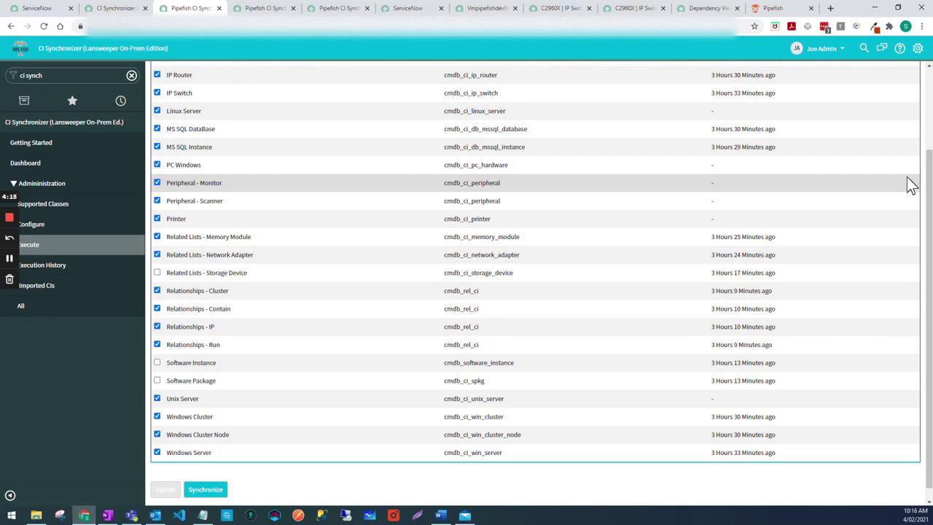
pyautogui.click(269, 8)
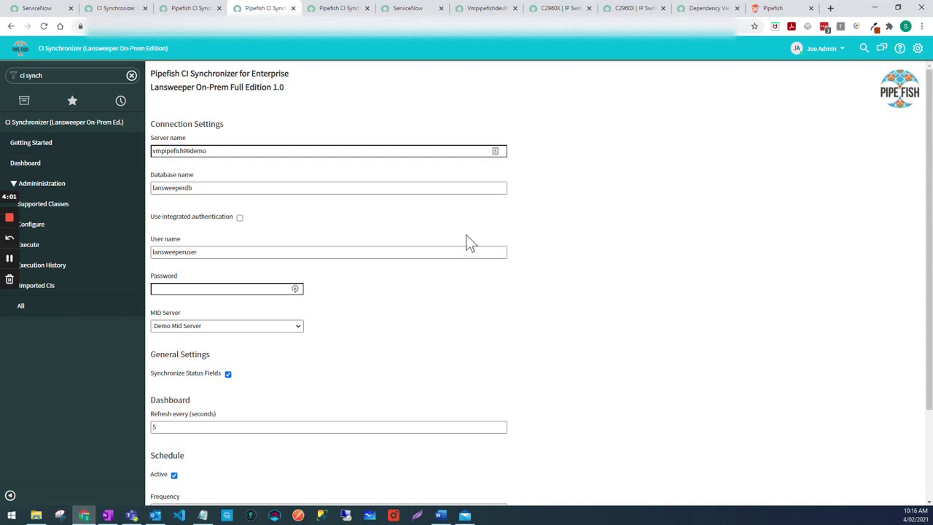
# Step: Review the connection, dashboard refresh and daily 06:15 AM schedule settings, then return to Execute
pyautogui.scroll(-2, 466, 235)
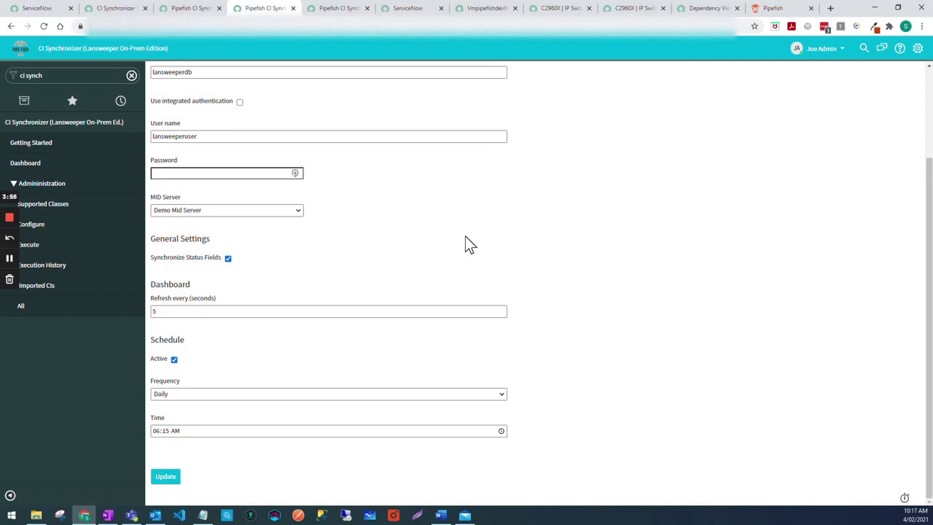
pyautogui.hotkey('ctrl', 'Tab')
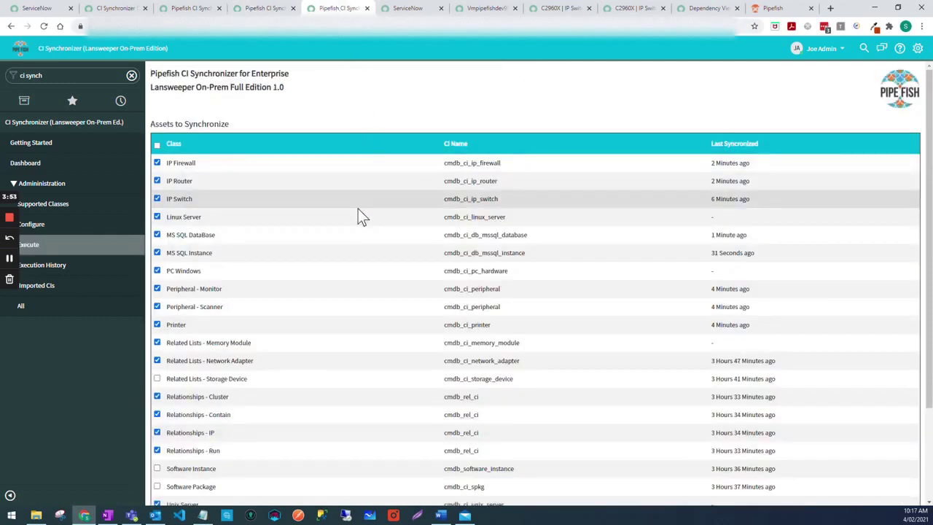
# Step: Synchronize the checked asset classes, watch the dashboard counts load, then view the Windows Server identification rule
pyautogui.scroll(-2, 354, 216)
pyautogui.scroll(-1, 354, 217)
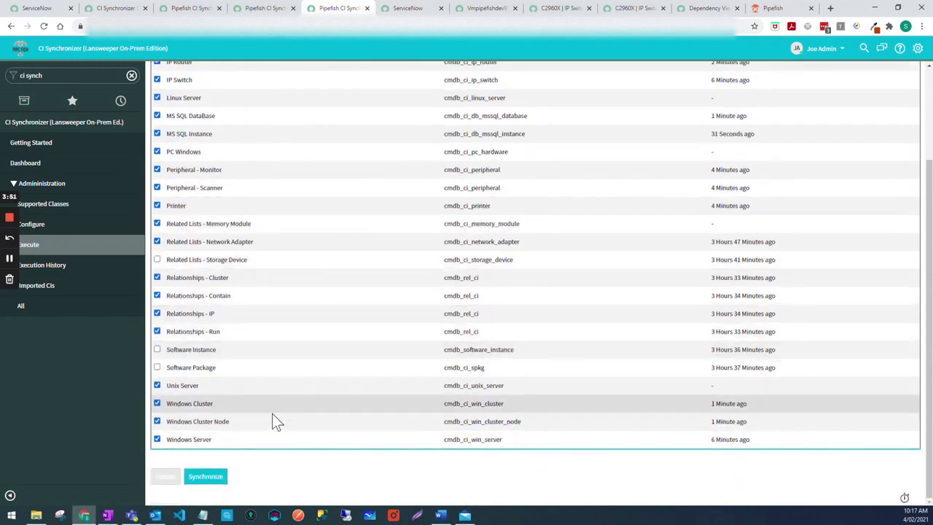
pyautogui.click(221, 477)
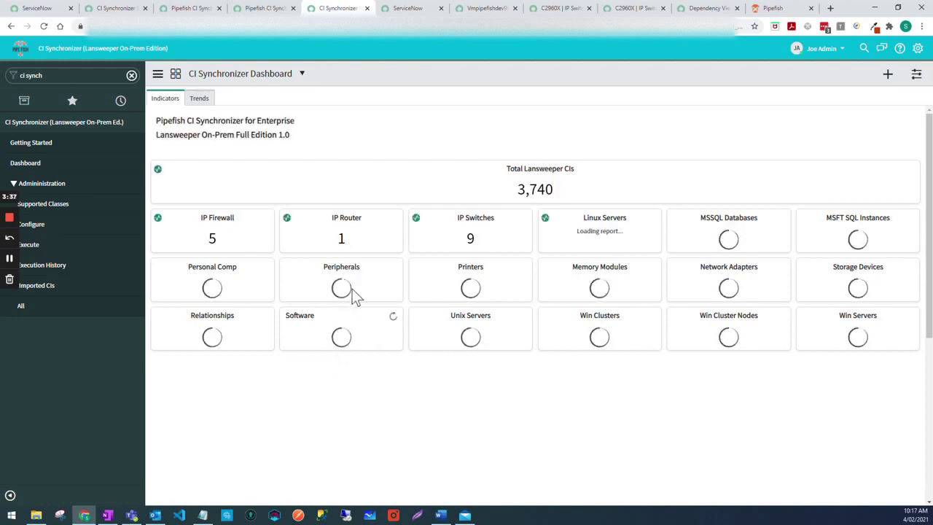
pyautogui.scroll(-2, 352, 288)
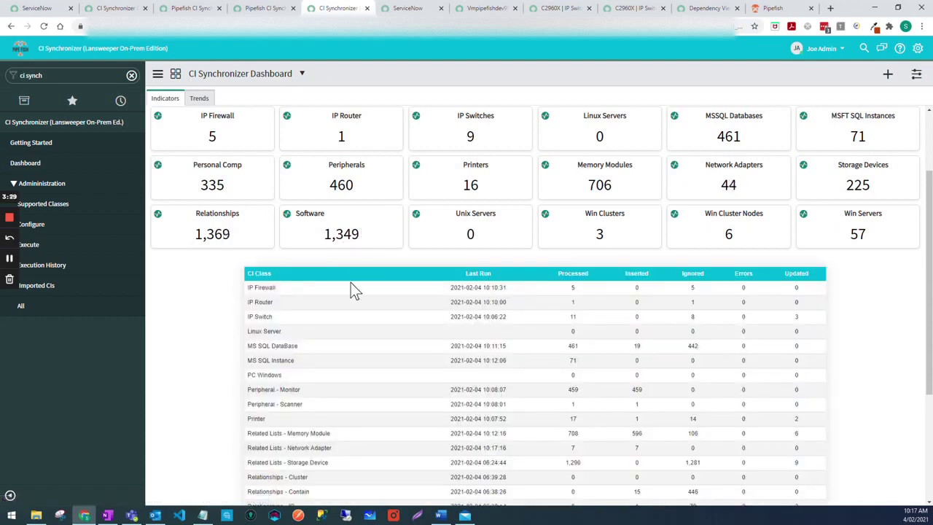
pyautogui.click(405, 8)
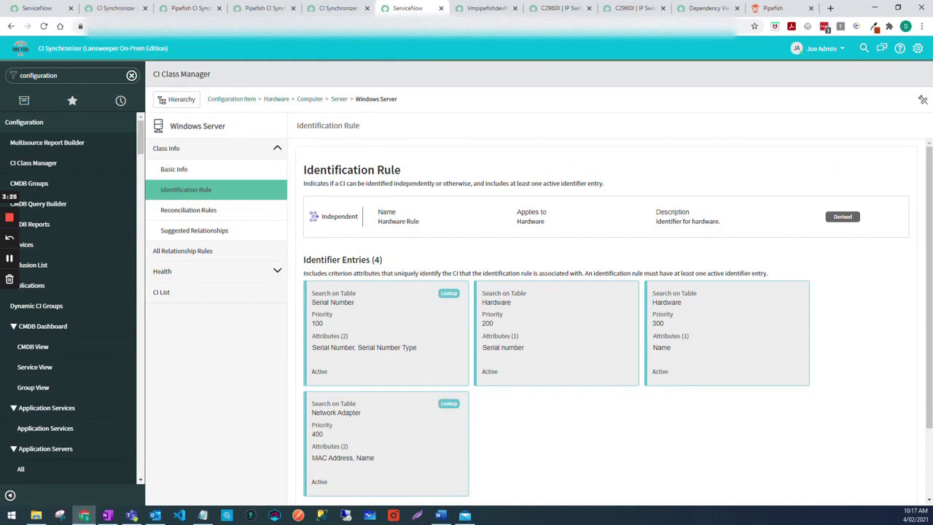
# Step: Review the Windows Server rule's four identifier entries, then return to the CI Synchronizer dashboard
pyautogui.click(440, 515)
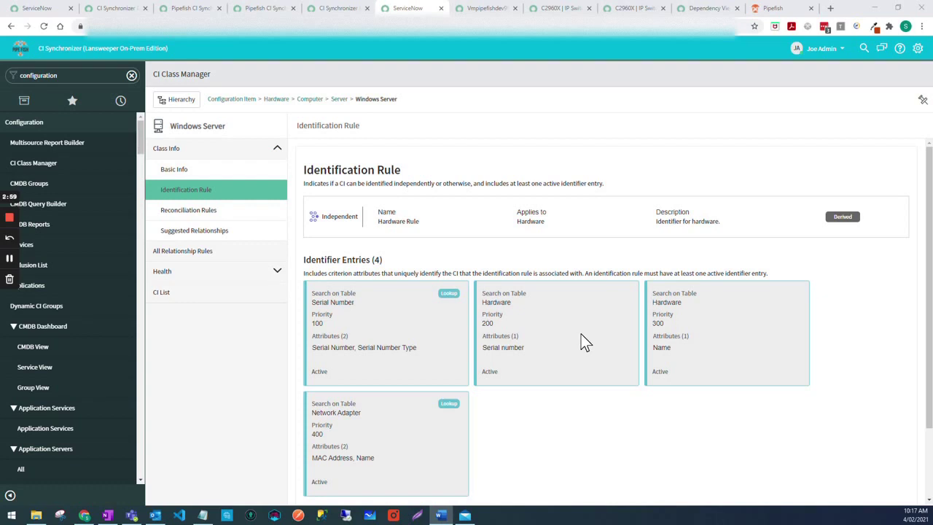
pyautogui.click(349, 9)
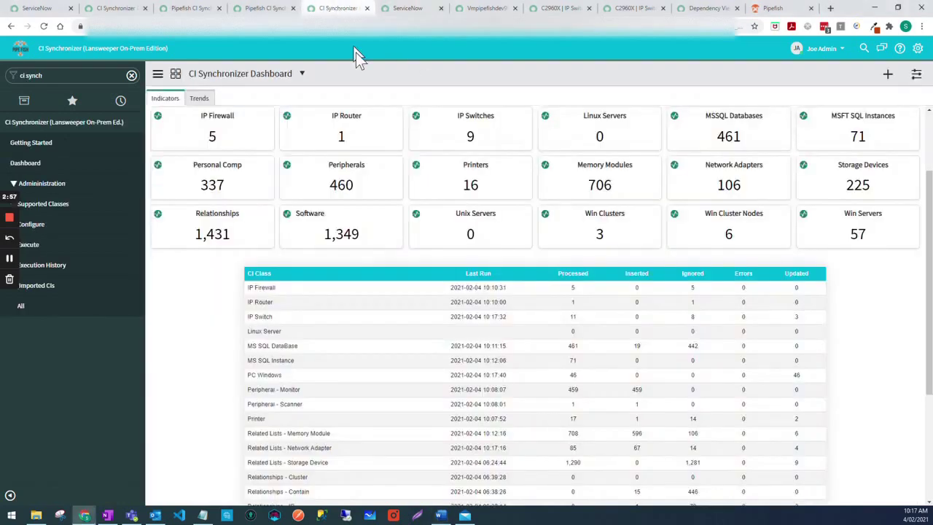
# Step: Confirm the dashboard total of 3,834 Lansweeper CIs, then open the Vmpipefishdev99_demo Windows Server record
pyautogui.scroll(2, 527, 286)
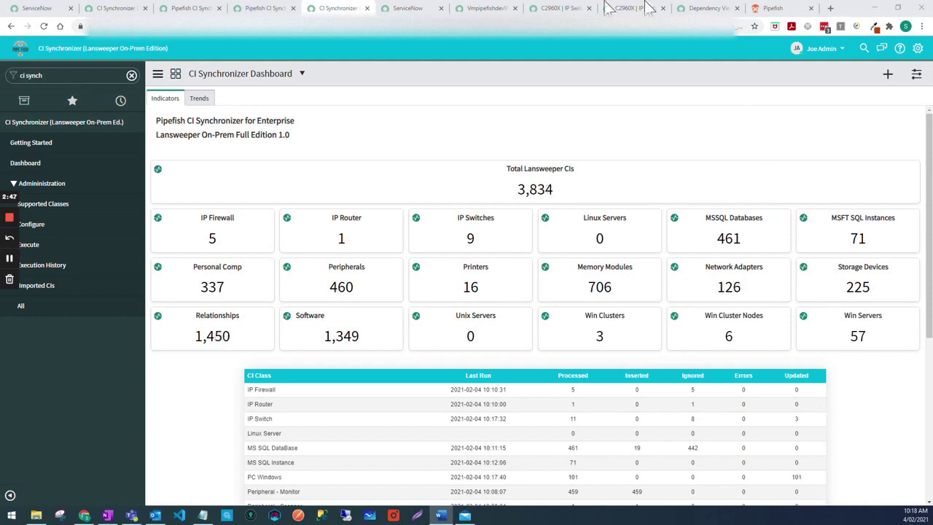
pyautogui.click(484, 8)
pyautogui.scroll(2, 509, 98)
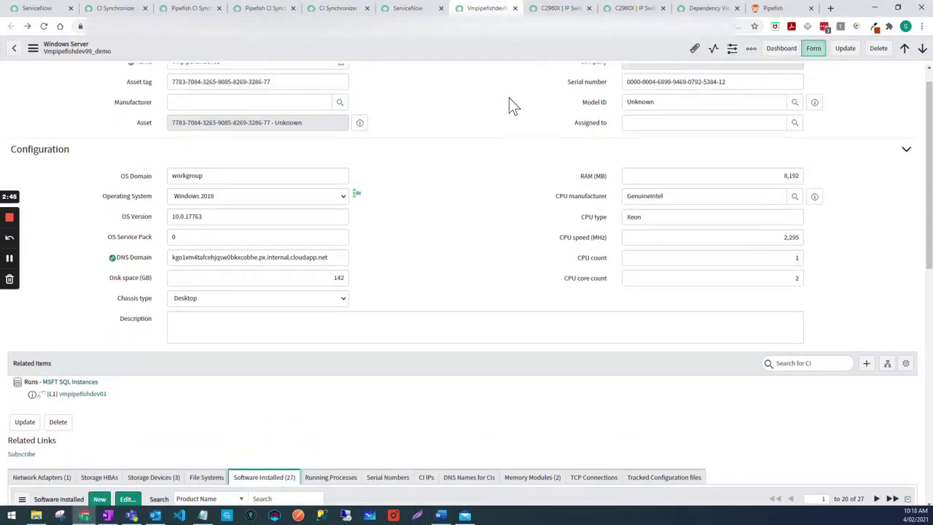
# Step: Inspect the Windows Server's OS, RAM, CPU, disk details and 27 installed software entries
pyautogui.scroll(1, 509, 97)
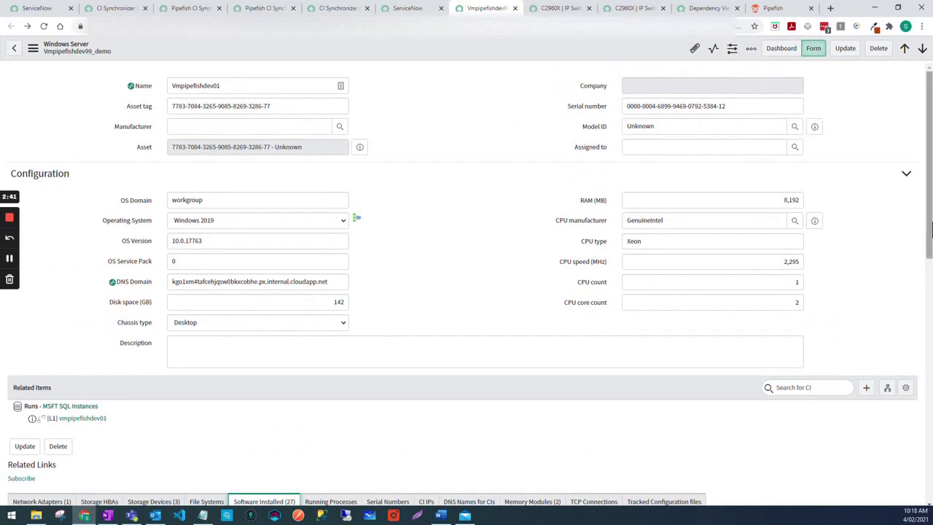
pyautogui.scroll(-1, 930, 232)
pyautogui.moveTo(930, 232); pyautogui.dragTo(930, 261)
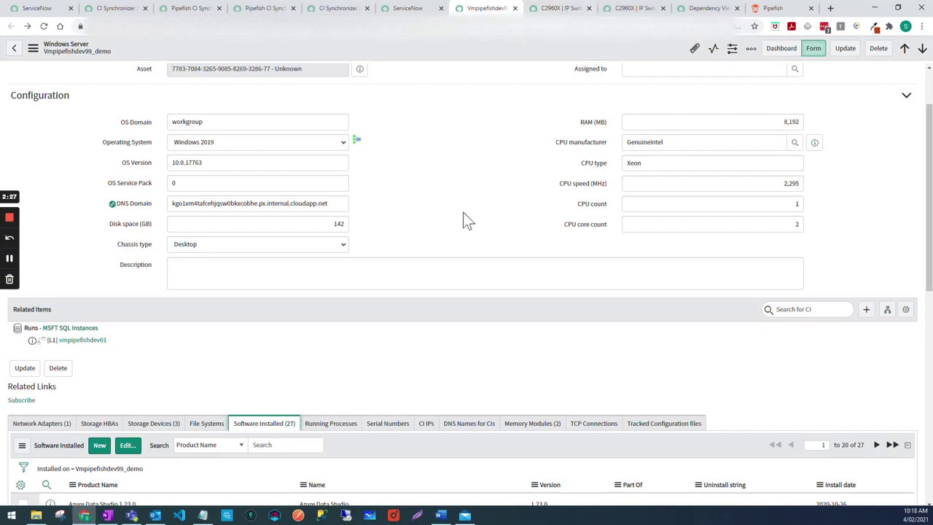
pyautogui.scroll(-2, 461, 218)
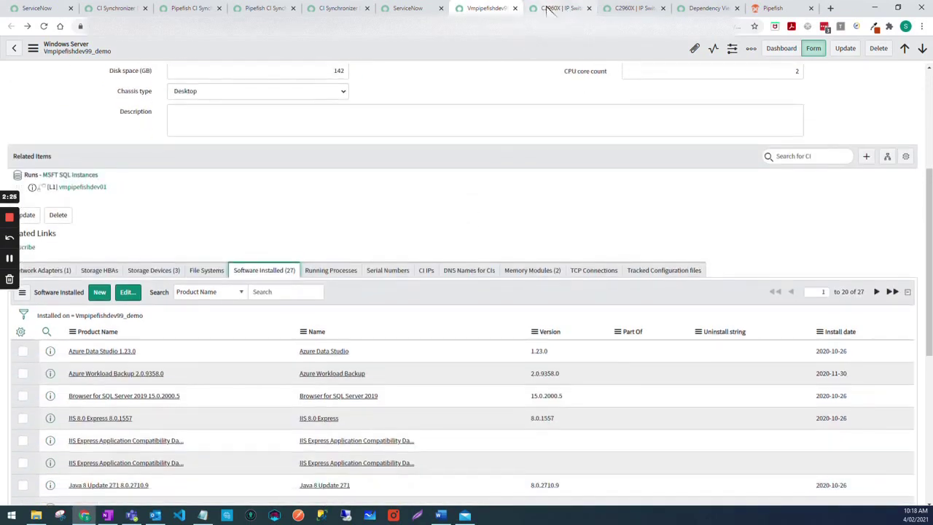
pyautogui.click(558, 8)
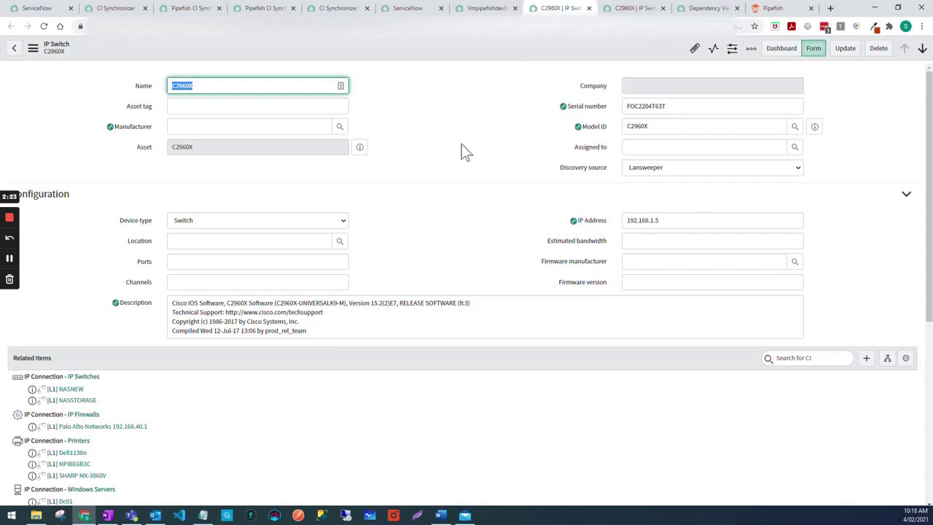
# Step: Review the C2960X IP switch record's related items and connections
pyautogui.scroll(-1, 460, 151)
pyautogui.scroll(-1, 460, 151)
pyautogui.scroll(-1, 460, 151)
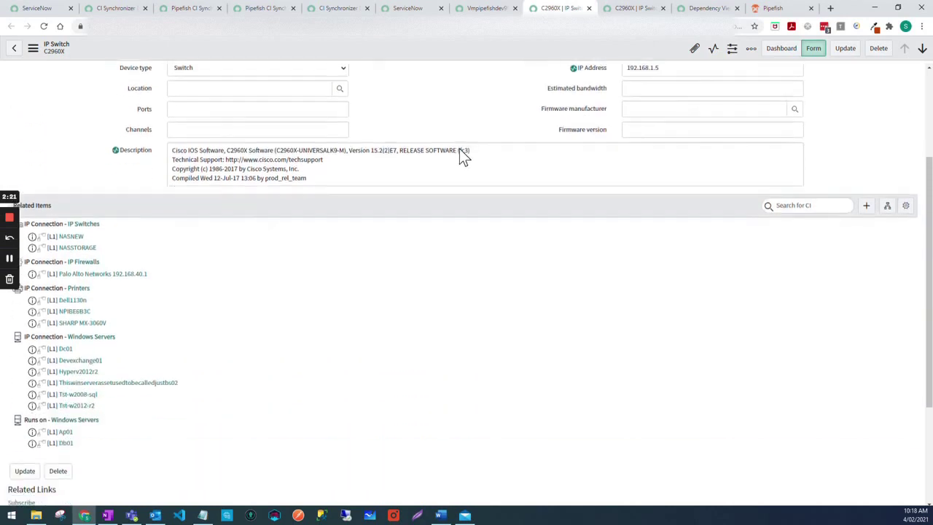
pyautogui.scroll(-1, 460, 151)
pyautogui.scroll(-1, 457, 151)
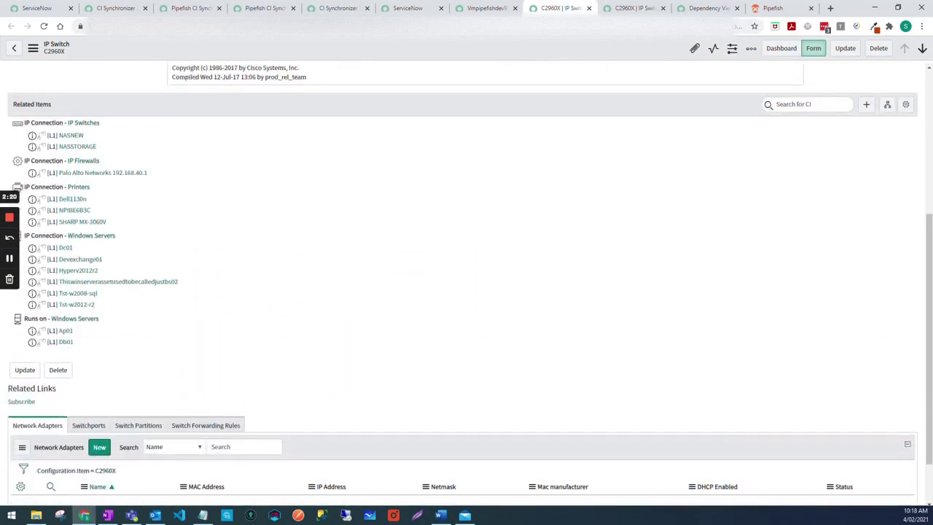
pyautogui.click(623, 8)
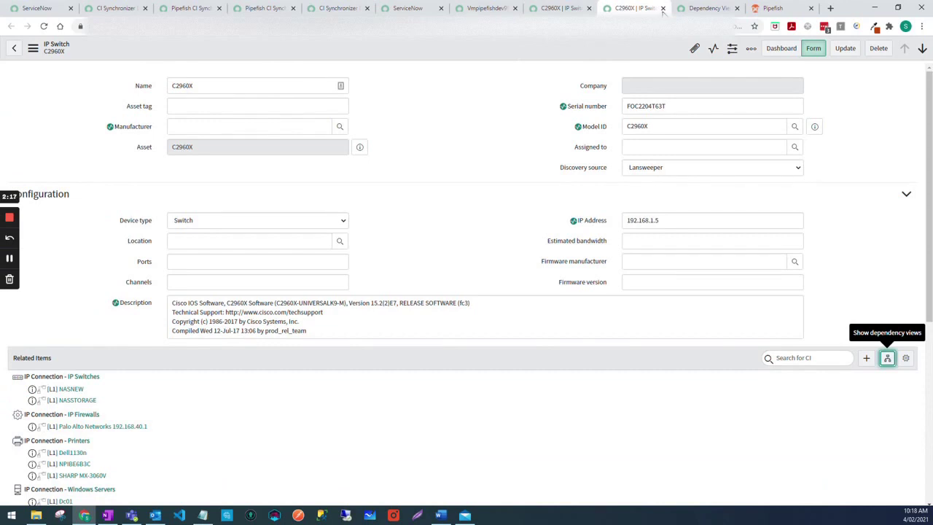
# Step: Show the C2960X switch's dependency map in a radial layout and zoom in
pyautogui.click(704, 8)
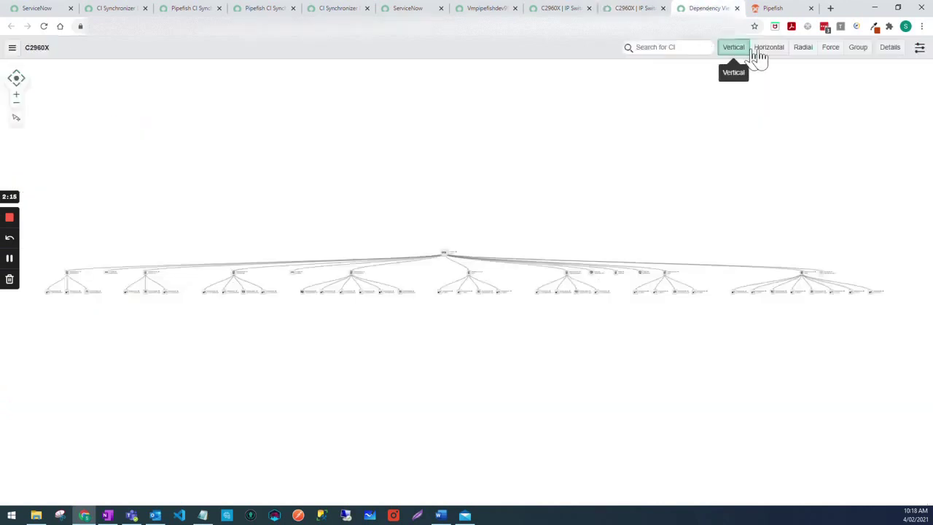
pyautogui.click(799, 48)
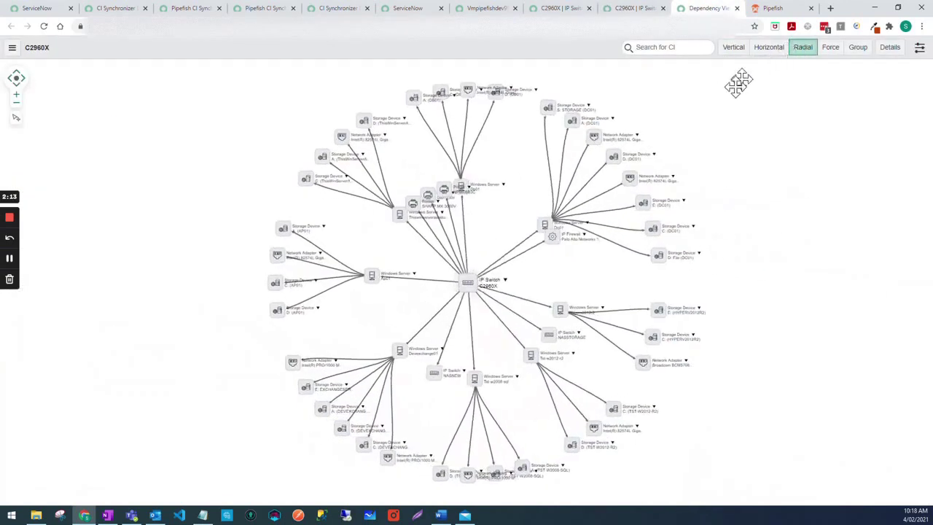
pyautogui.scroll(3, 594, 232)
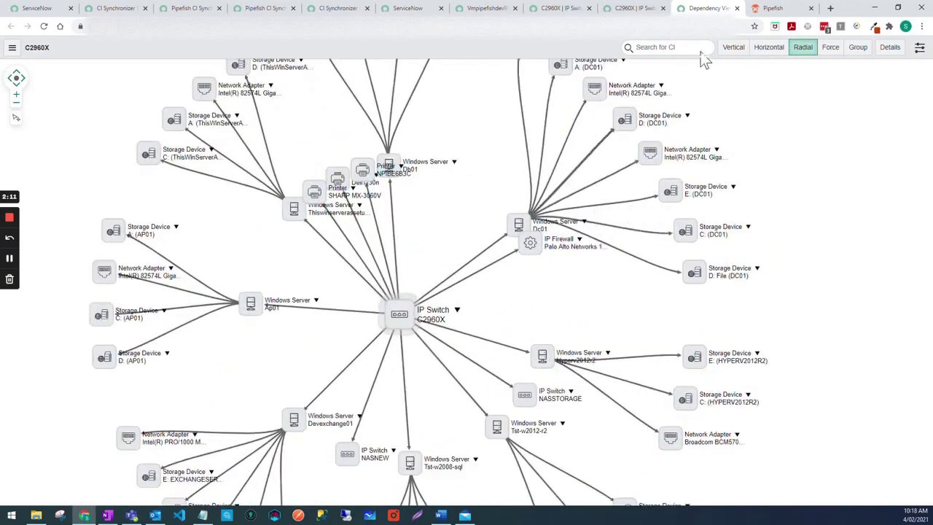
pyautogui.click(773, 9)
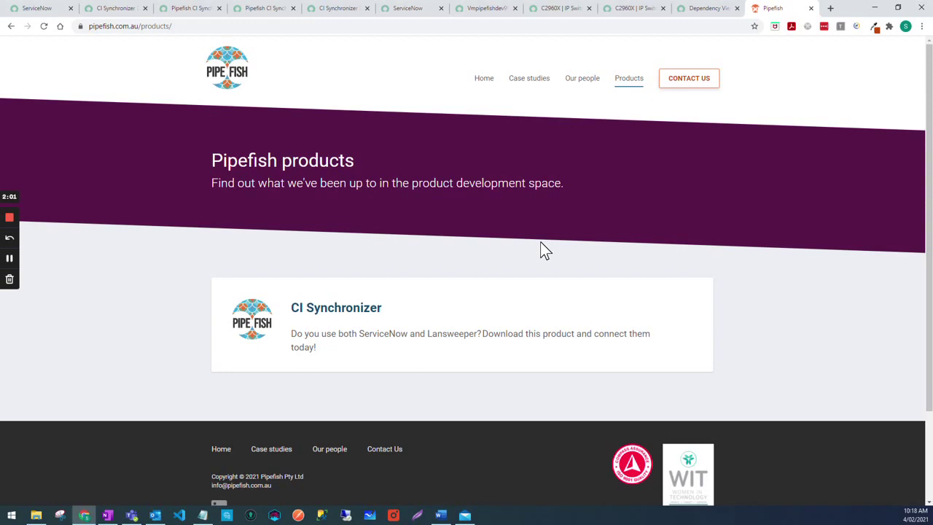
# Step: Open the CI Synchronizer product page on pipefish.com.au and scroll to its demo video
pyautogui.click(358, 319)
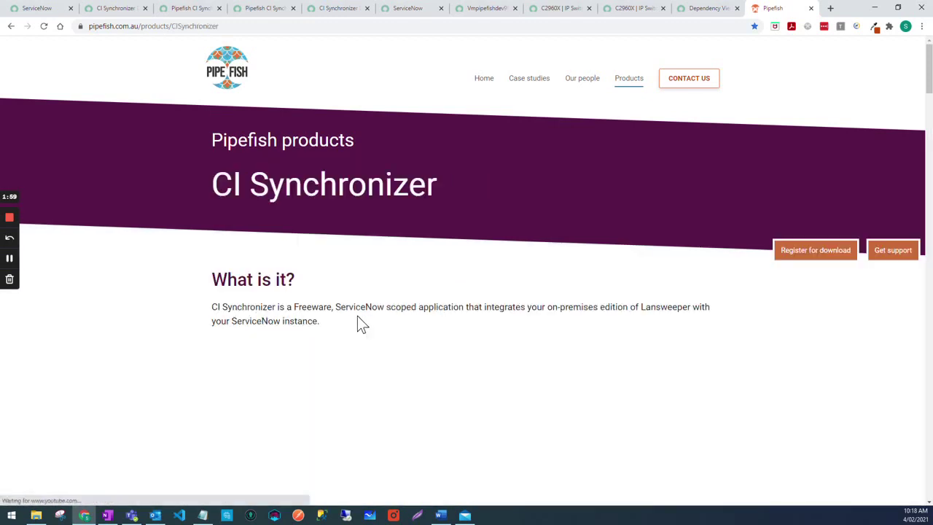
pyautogui.scroll(-1, 605, 219)
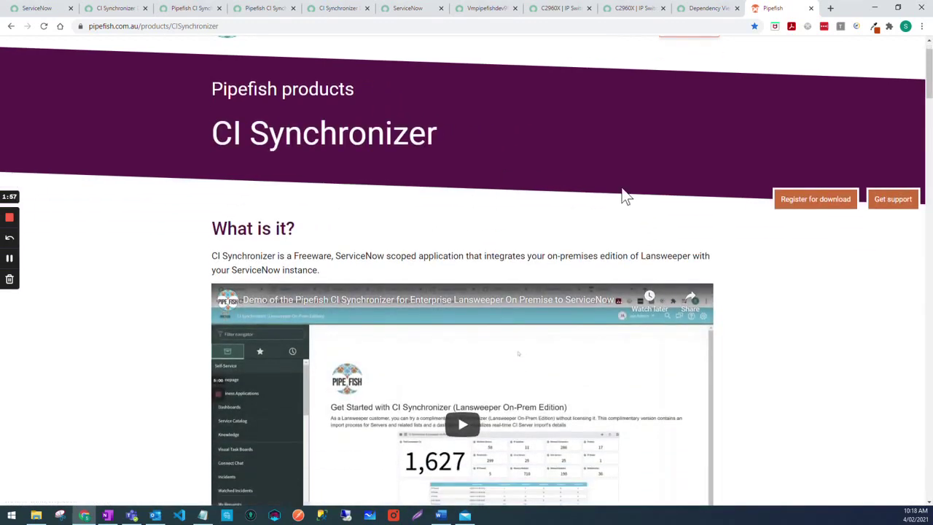